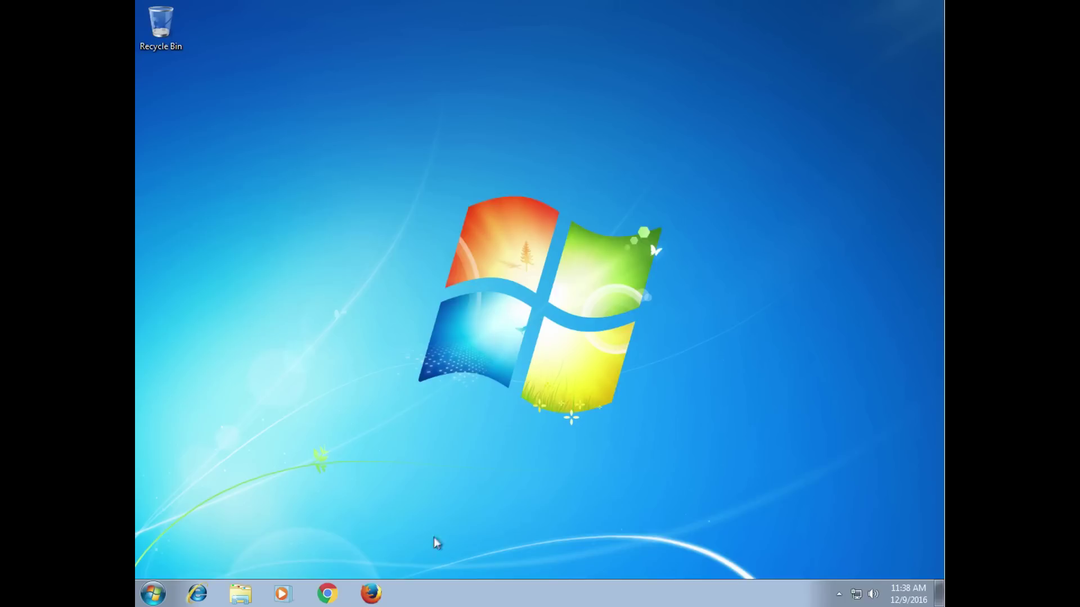
Search Google for 'windows 10 pro getintopc' and open the Build 10240 download page.
{"action": "left_click", "coordinate": [371, 594]}
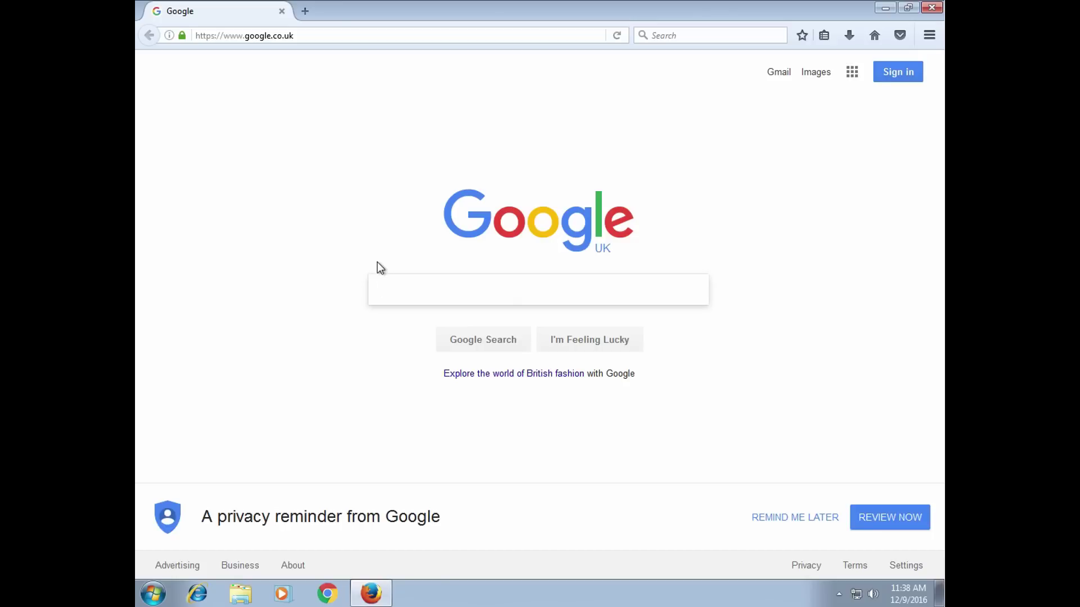
{"action": "type", "text": "windows 10 pro geti"}
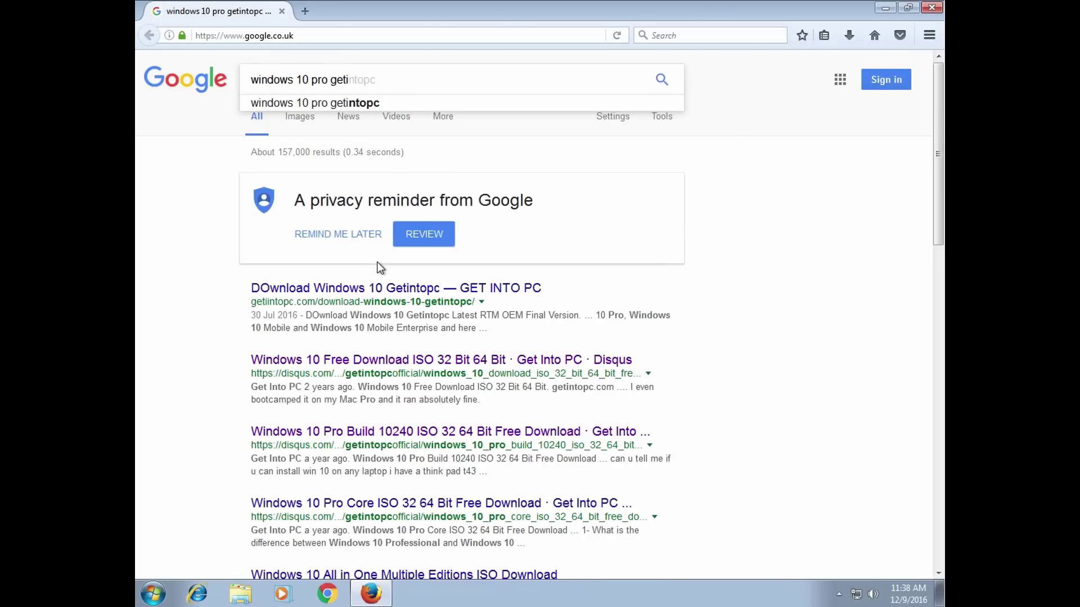
{"action": "type", "text": "ntopc"}
{"action": "key", "text": "Return"}
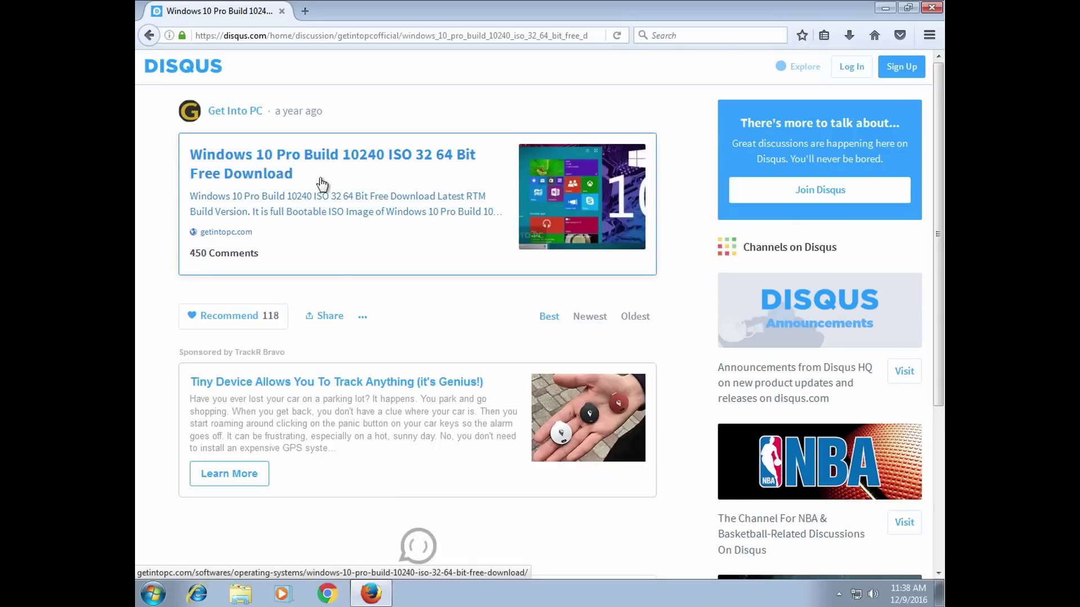
{"action": "left_click", "coordinate": [328, 195]}
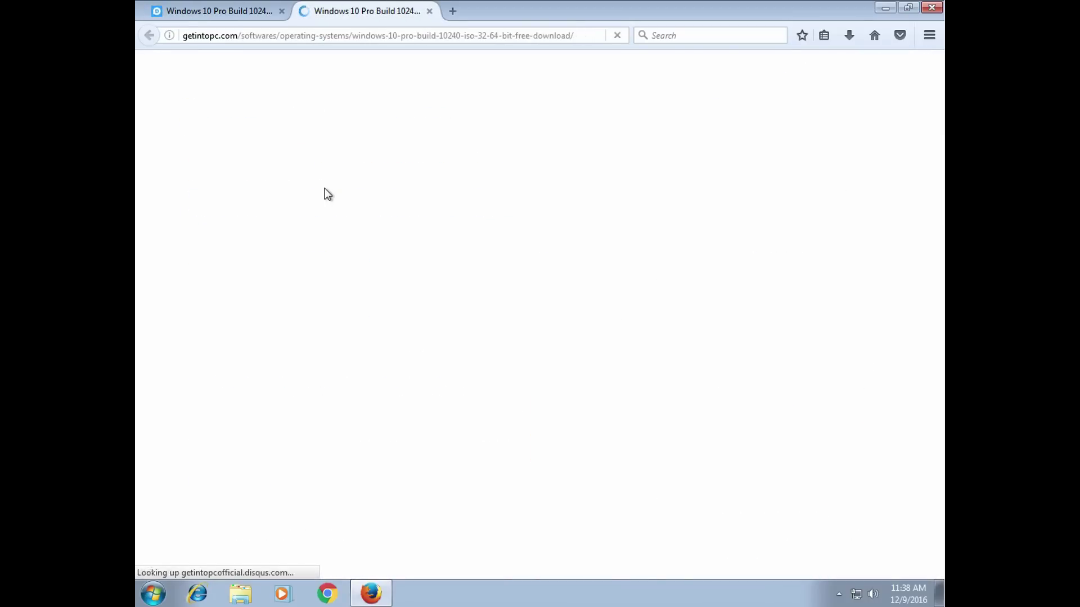
{"action": "scroll", "coordinate": [387, 251], "scroll_direction": "down", "scroll_amount": 5}
{"action": "scroll", "coordinate": [386, 245], "scroll_direction": "down", "scroll_amount": 5}
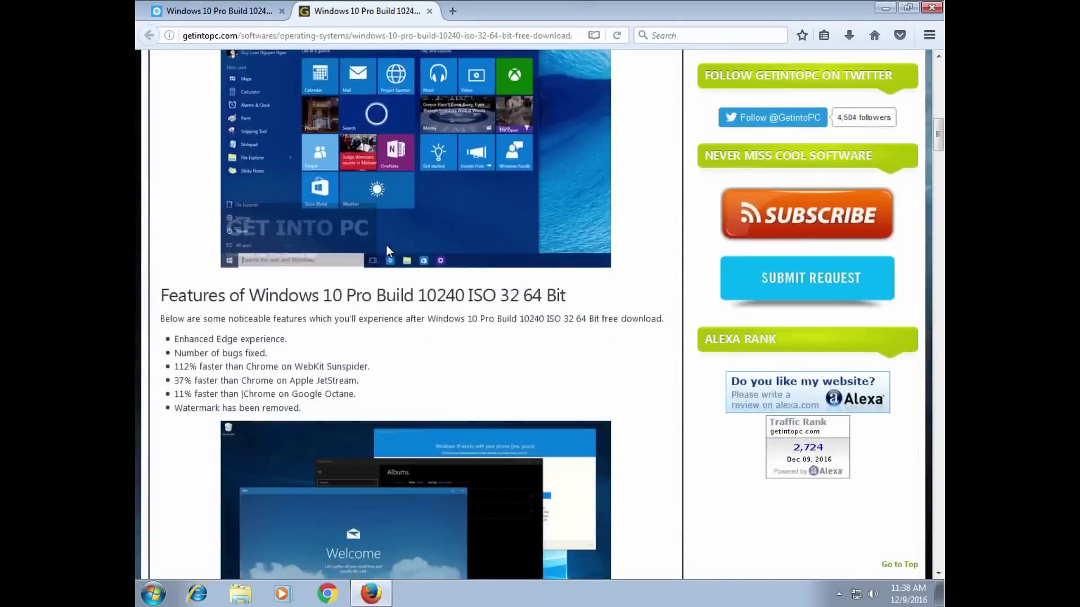
{"action": "scroll", "coordinate": [387, 245], "scroll_direction": "down", "scroll_amount": 5}
{"action": "scroll", "coordinate": [390, 257], "scroll_direction": "down", "scroll_amount": 5}
{"action": "scroll", "coordinate": [390, 261], "scroll_direction": "down", "scroll_amount": 2}
Download the 64-bit Windows 10 Pro ISO via FileHostGuru and the 64-bit PowerISO installer.
{"action": "left_click", "coordinate": [400, 348]}
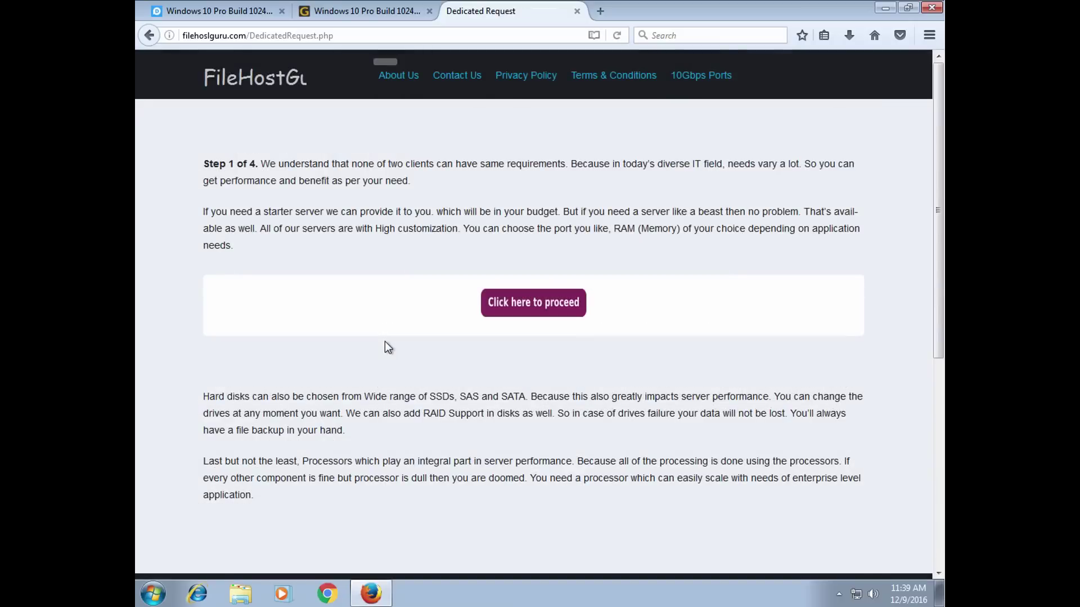
{"action": "left_click", "coordinate": [533, 304]}
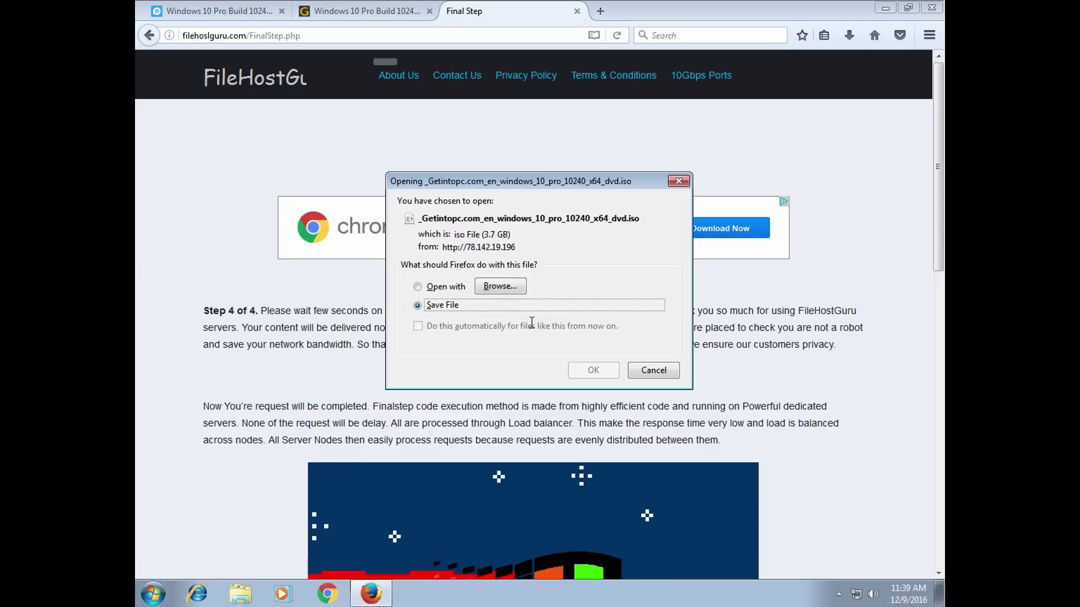
{"action": "left_click", "coordinate": [590, 375]}
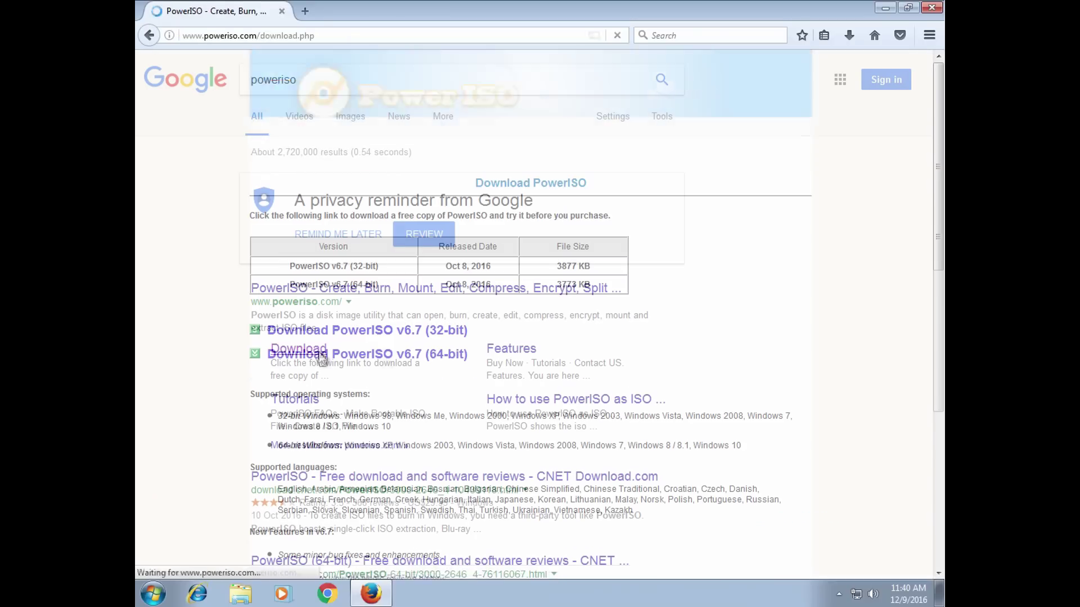
{"action": "left_click", "coordinate": [584, 281]}
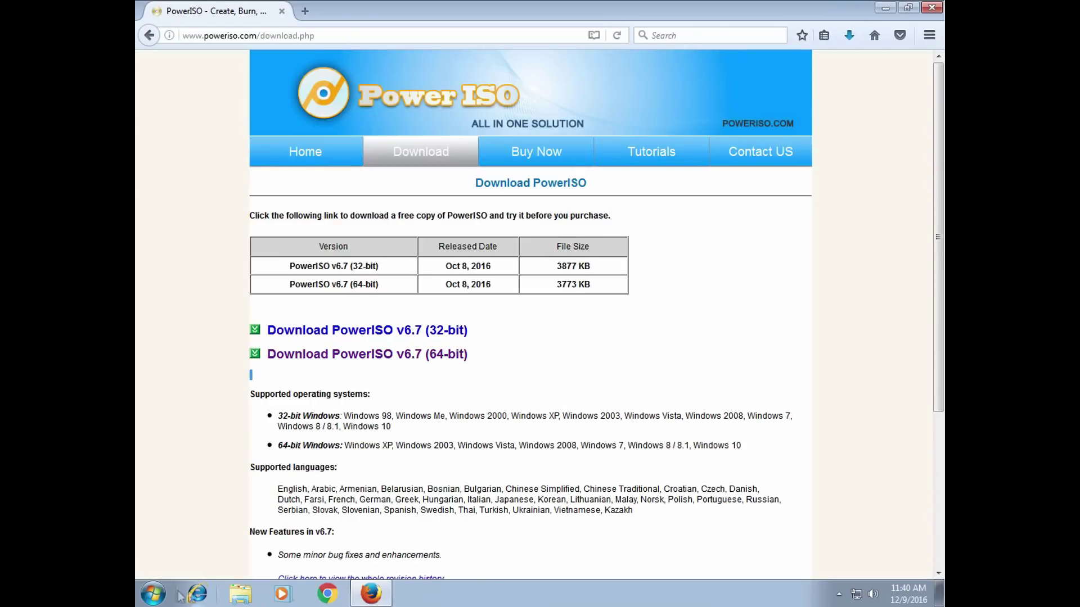
Install PowerISO from the downloaded installer, allowing UAC and finishing setup.
{"action": "left_click", "coordinate": [240, 594]}
{"action": "left_click", "coordinate": [425, 268]}
{"action": "double_click", "coordinate": [540, 269]}
{"action": "left_click", "coordinate": [696, 410]}
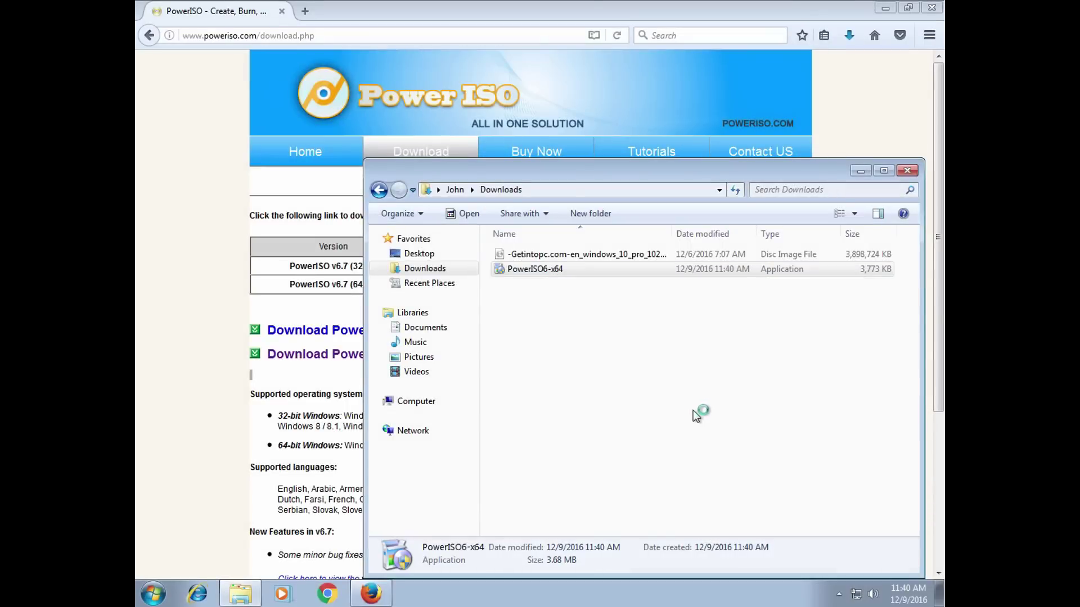
{"action": "left_click", "coordinate": [623, 405]}
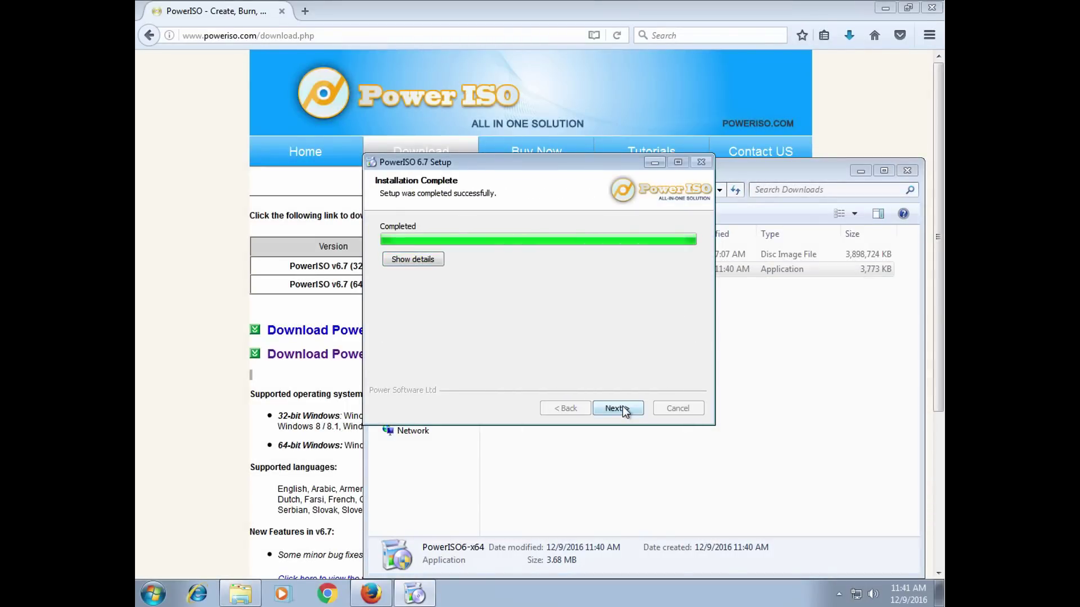
{"action": "left_click", "coordinate": [622, 406]}
{"action": "left_click", "coordinate": [622, 406]}
Close Firefox with all tabs and open the Windows 10 ISO in PowerISO.
{"action": "left_click", "coordinate": [930, 8]}
{"action": "left_click", "coordinate": [508, 318]}
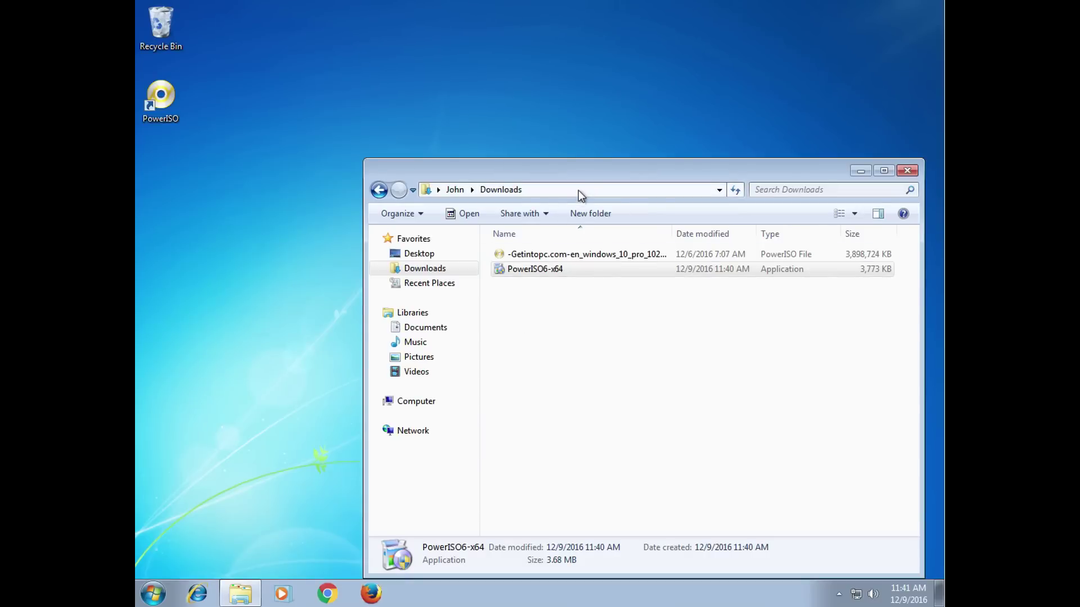
{"action": "double_click", "coordinate": [531, 255]}
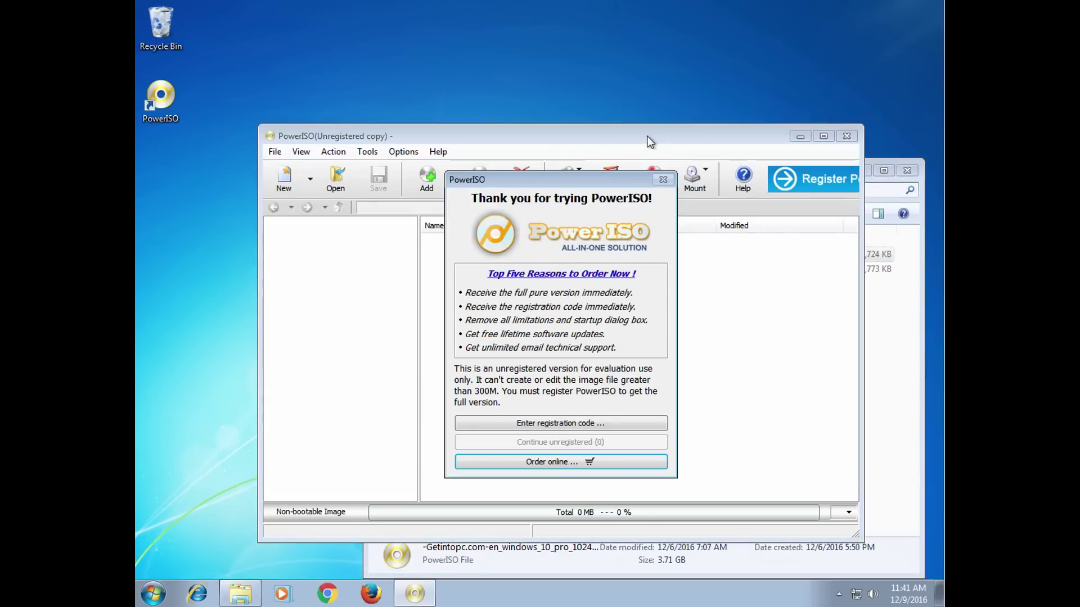
Continue PowerISO unregistered, run setup.exe with files extracted to a temporary folder, and allow UAC.
{"action": "left_click", "coordinate": [572, 442]}
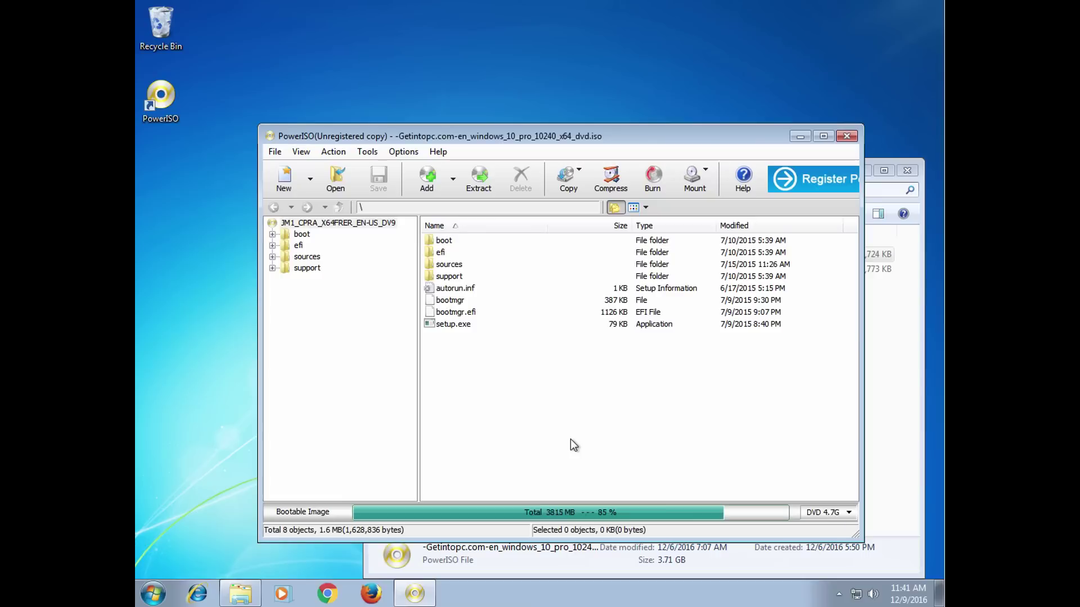
{"action": "double_click", "coordinate": [455, 325]}
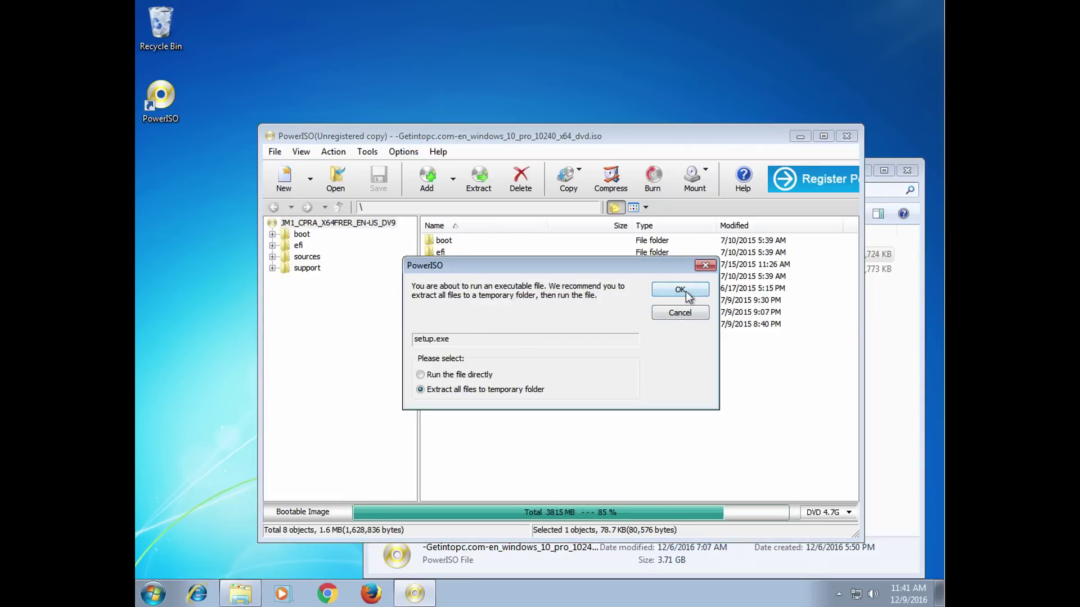
{"action": "left_click", "coordinate": [680, 290]}
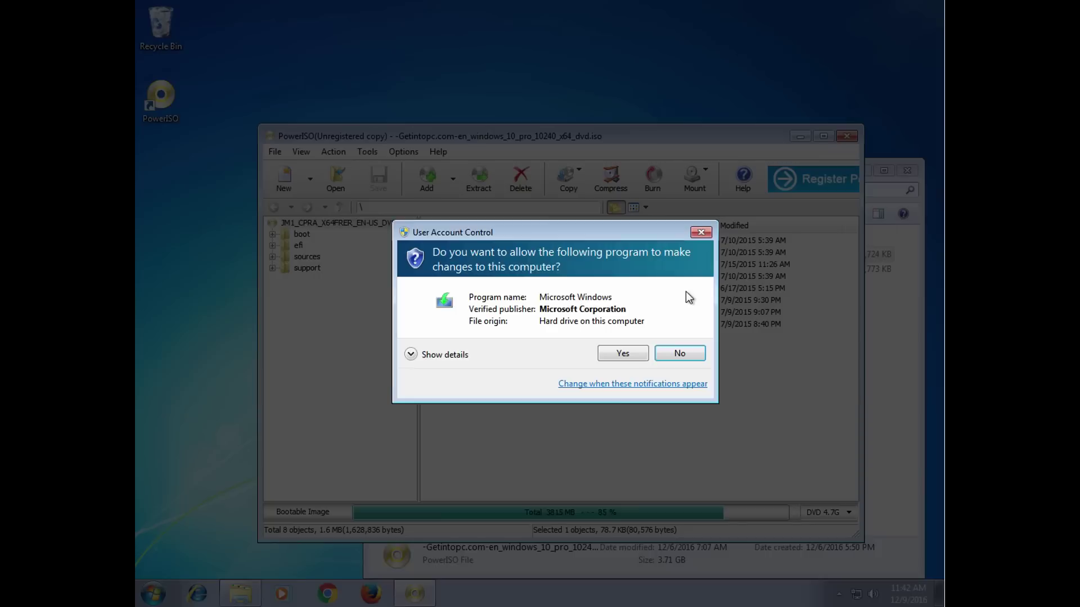
{"action": "left_click", "coordinate": [631, 356]}
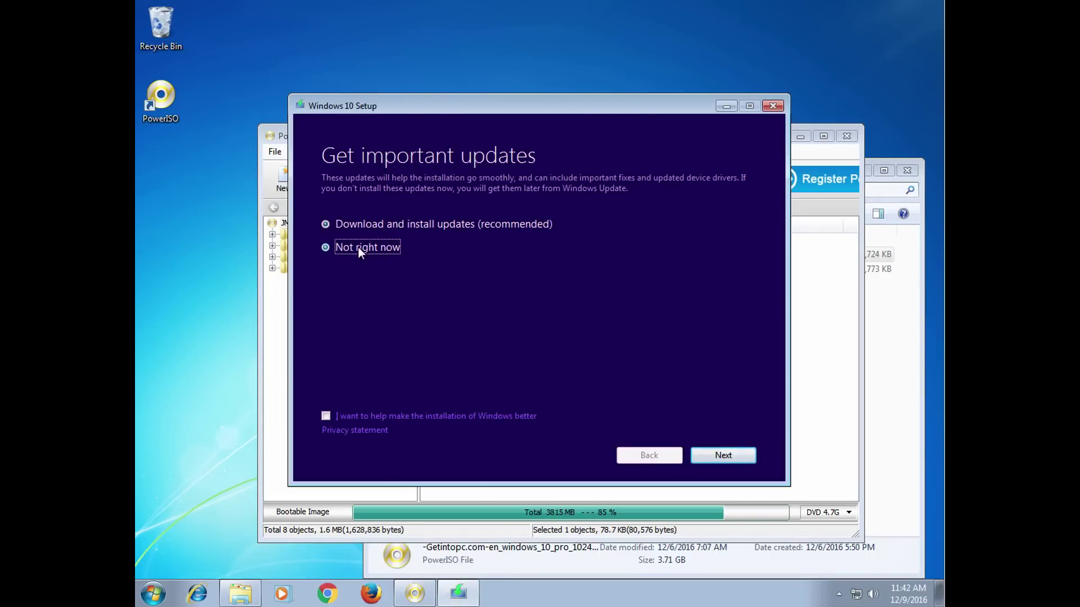
Skip update downloads, paste the product key, accept the license terms and start installing Windows 10 Pro.
{"action": "left_click", "coordinate": [717, 452]}
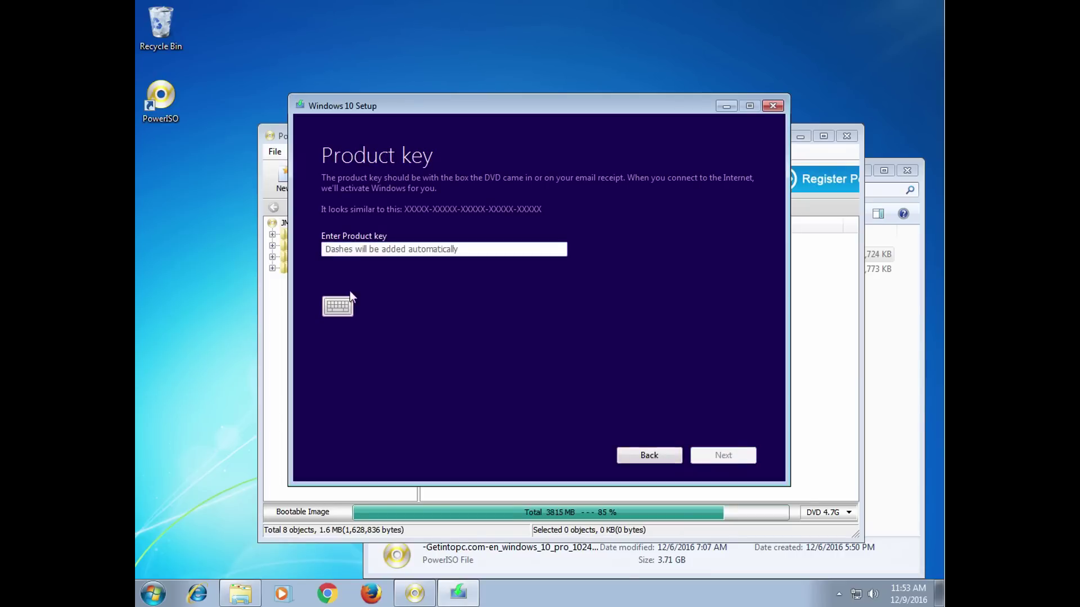
{"action": "key", "text": "ctrl+v"}
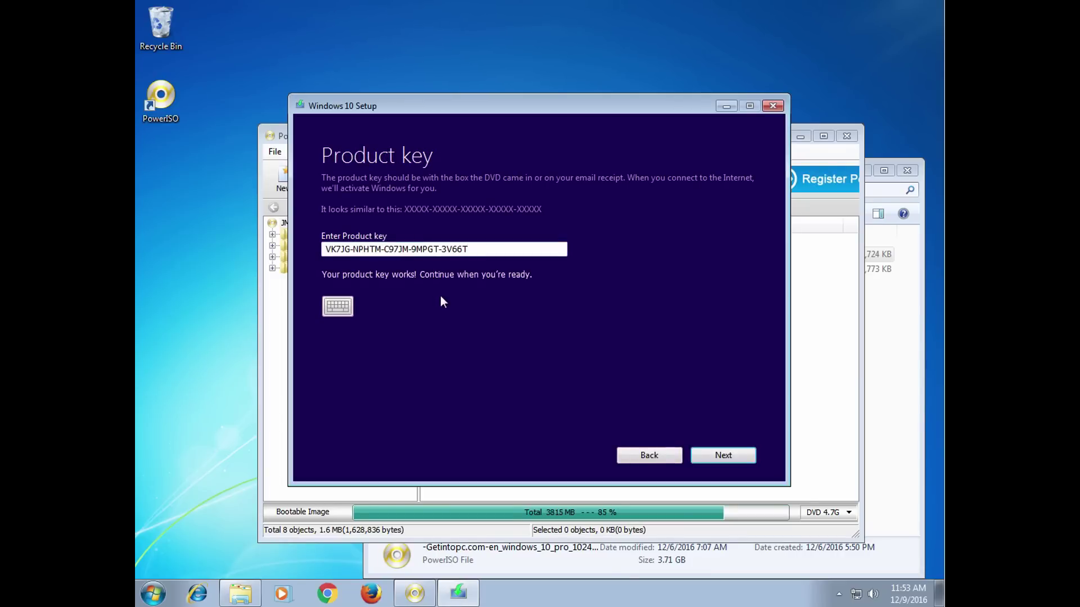
{"action": "left_click", "coordinate": [711, 456]}
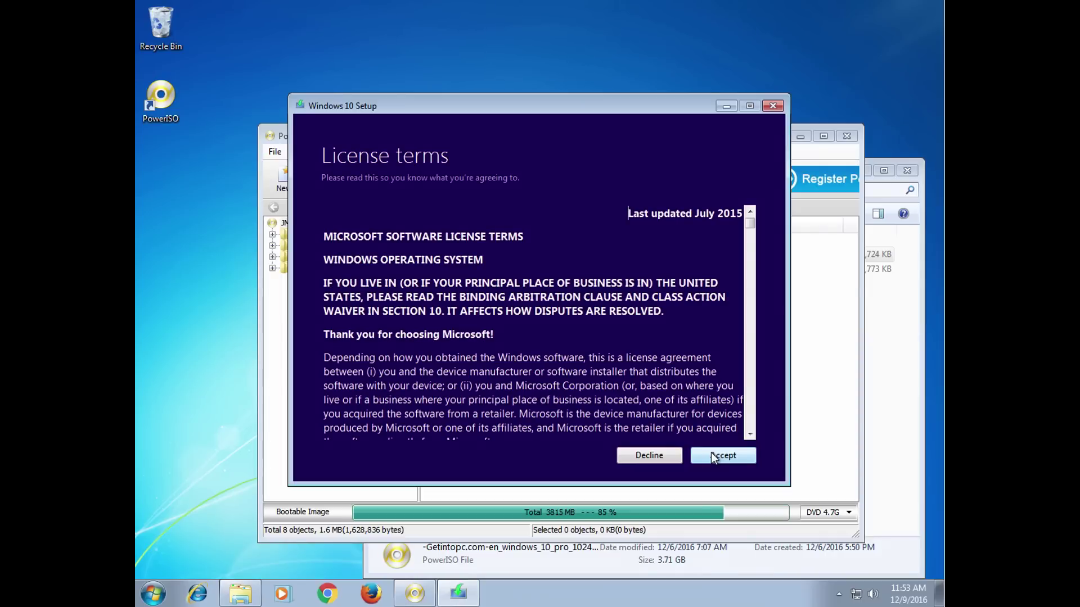
{"action": "left_click", "coordinate": [710, 456]}
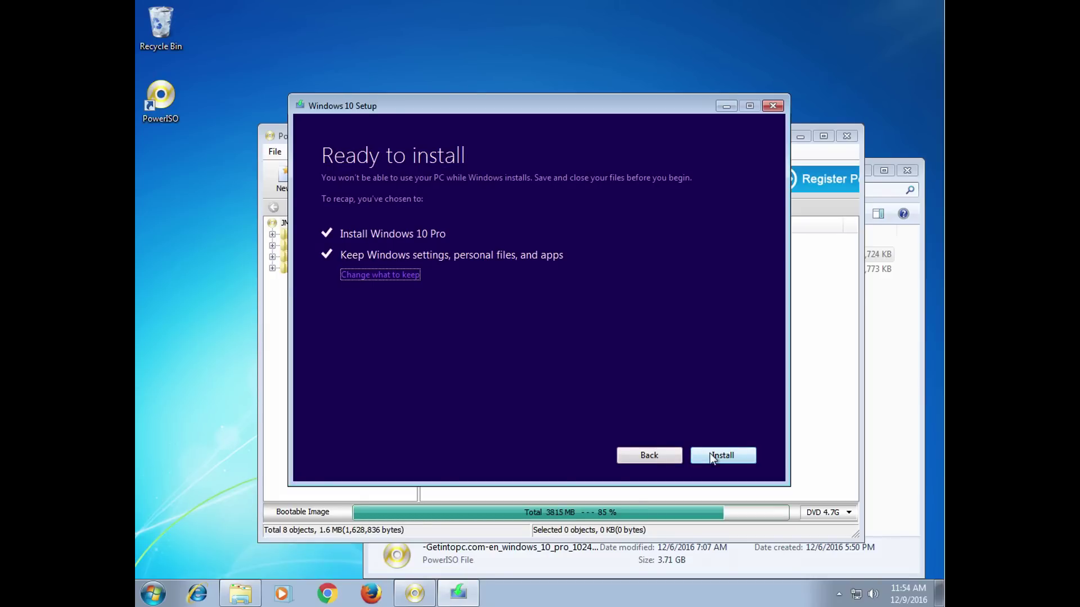
{"action": "left_click", "coordinate": [721, 456]}
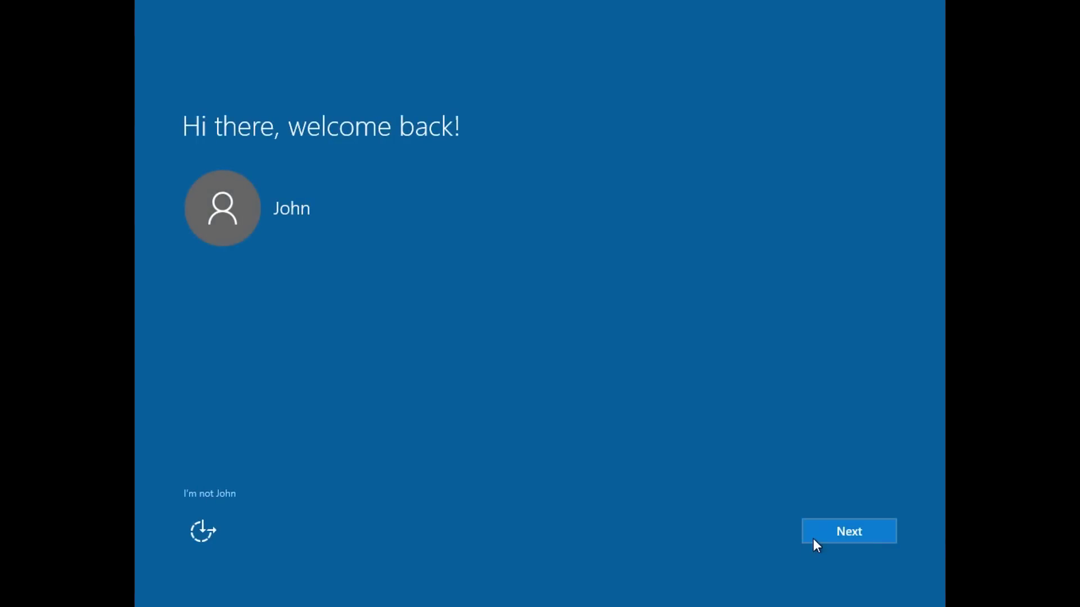
Continue from the welcome back screen and apply Express settings.
{"action": "left_click", "coordinate": [813, 539]}
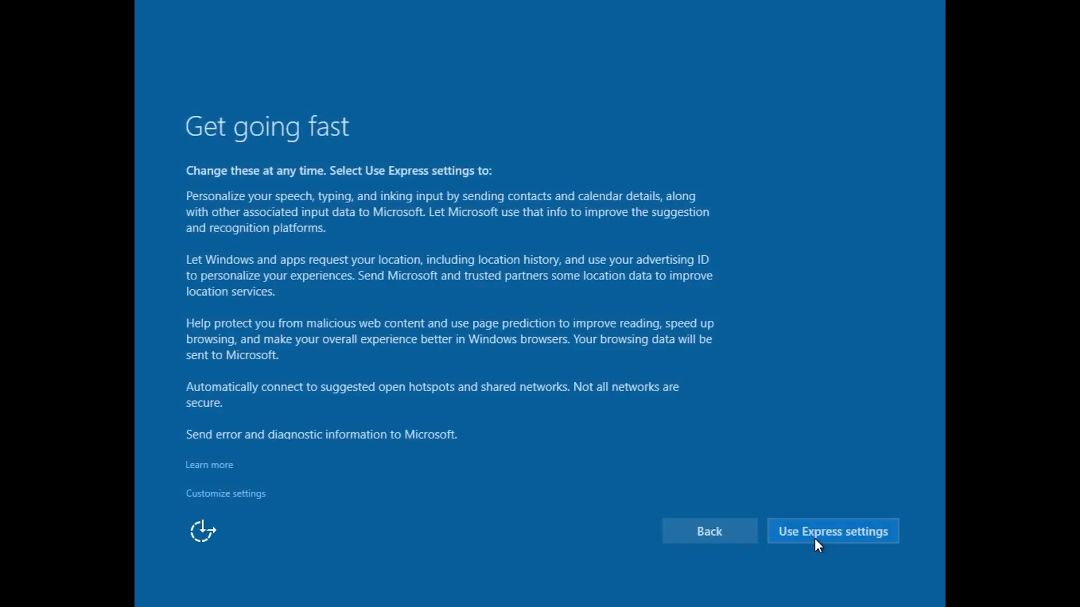
{"action": "left_click", "coordinate": [814, 538]}
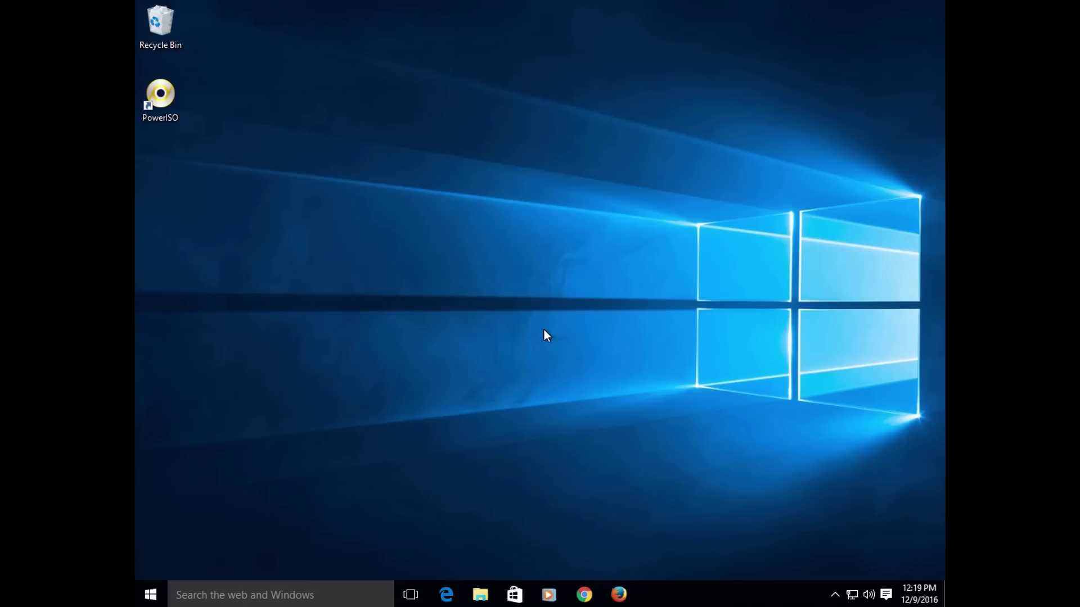
Open System information from the Start button's Win+X menu.
{"action": "right_click", "coordinate": [151, 595]}
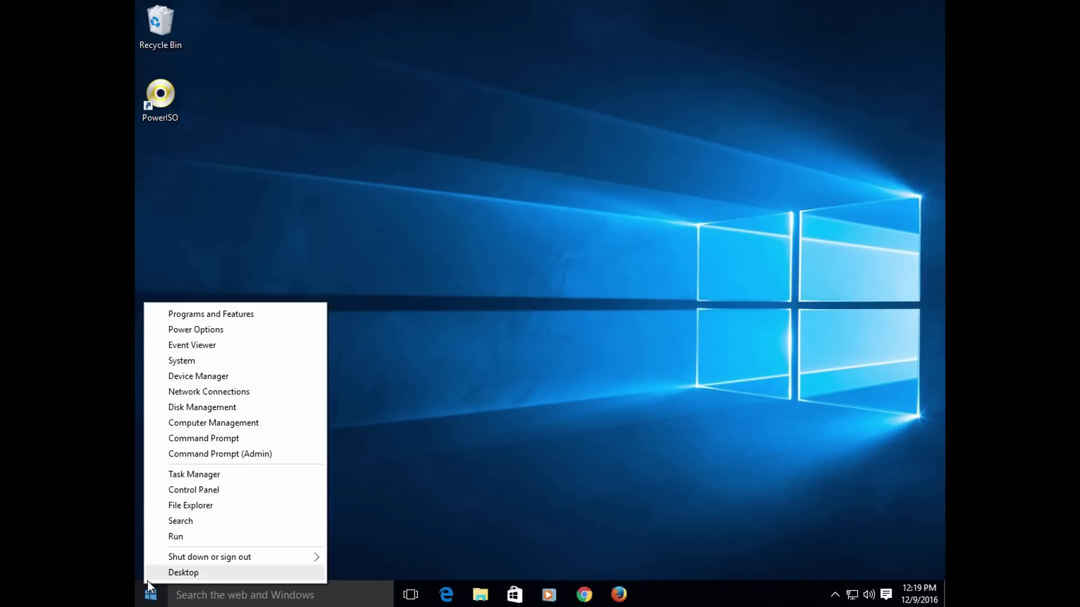
{"action": "left_click", "coordinate": [201, 367]}
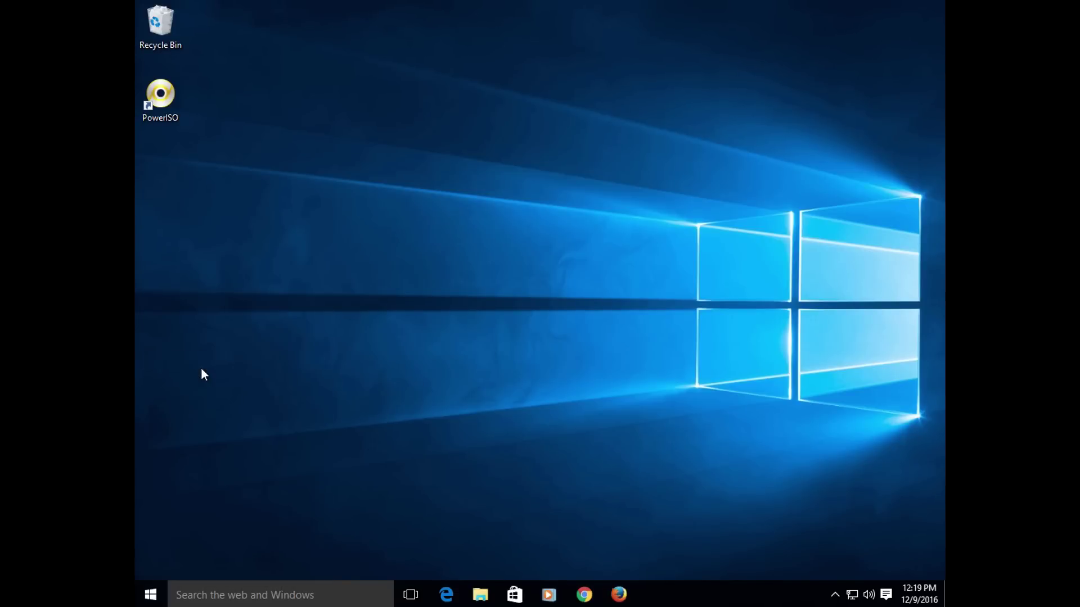